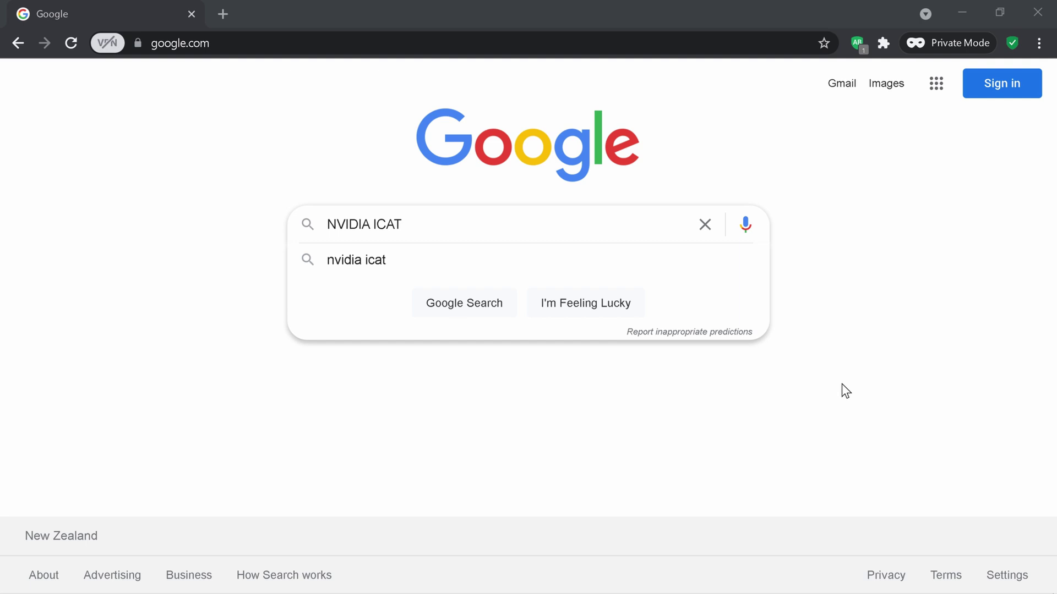
Search Google for 'NVIDIA ICAT' and open nvidia.com's Image Comparison & Analysis Tool page
{"action": "left_click", "coordinate": [602, 271]}
{"action": "scroll", "coordinate": [317, 320], "scroll_direction": "down", "scroll_amount": 5}
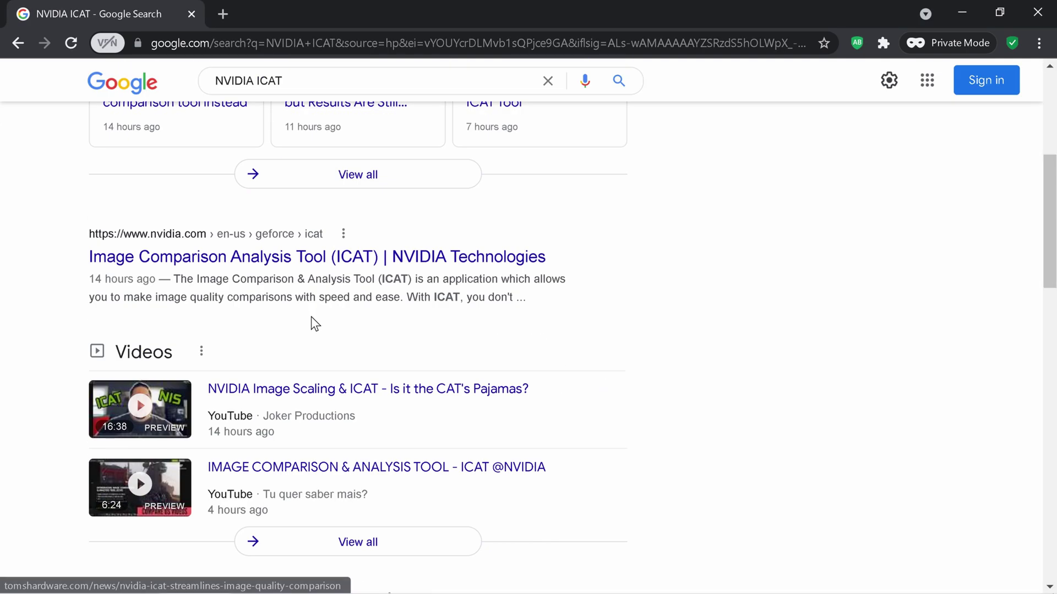
{"action": "scroll", "coordinate": [311, 318], "scroll_direction": "down", "scroll_amount": 6}
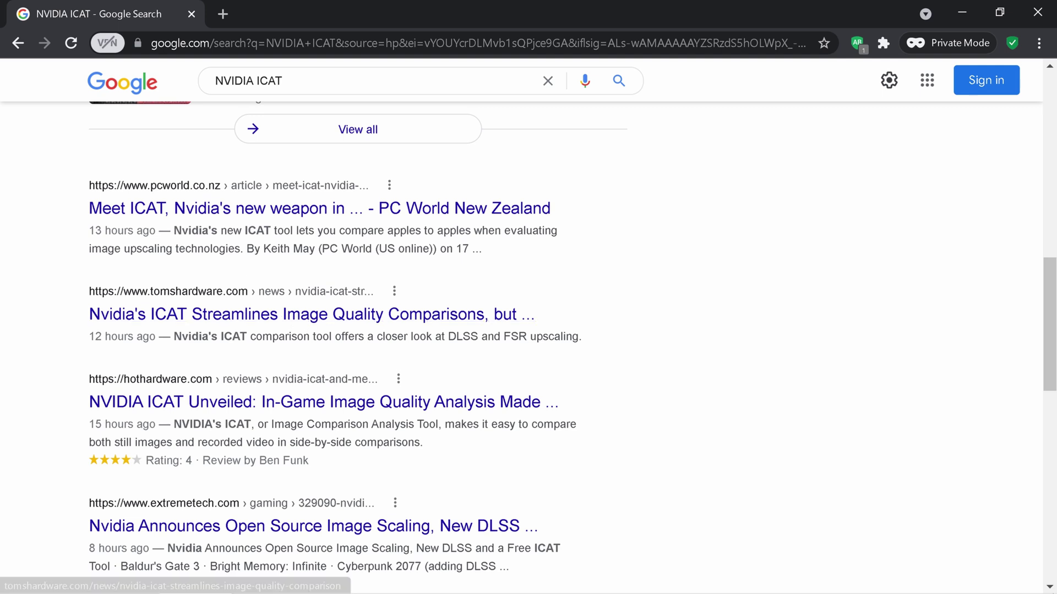
{"action": "scroll", "coordinate": [273, 252], "scroll_direction": "up", "scroll_amount": 4}
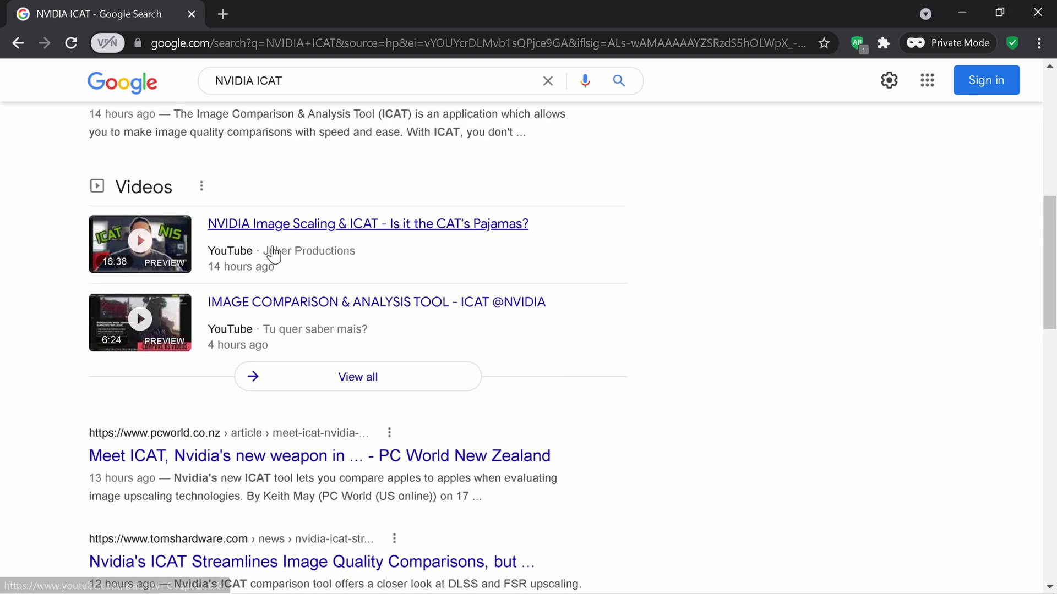
{"action": "scroll", "coordinate": [273, 255], "scroll_direction": "up", "scroll_amount": 4}
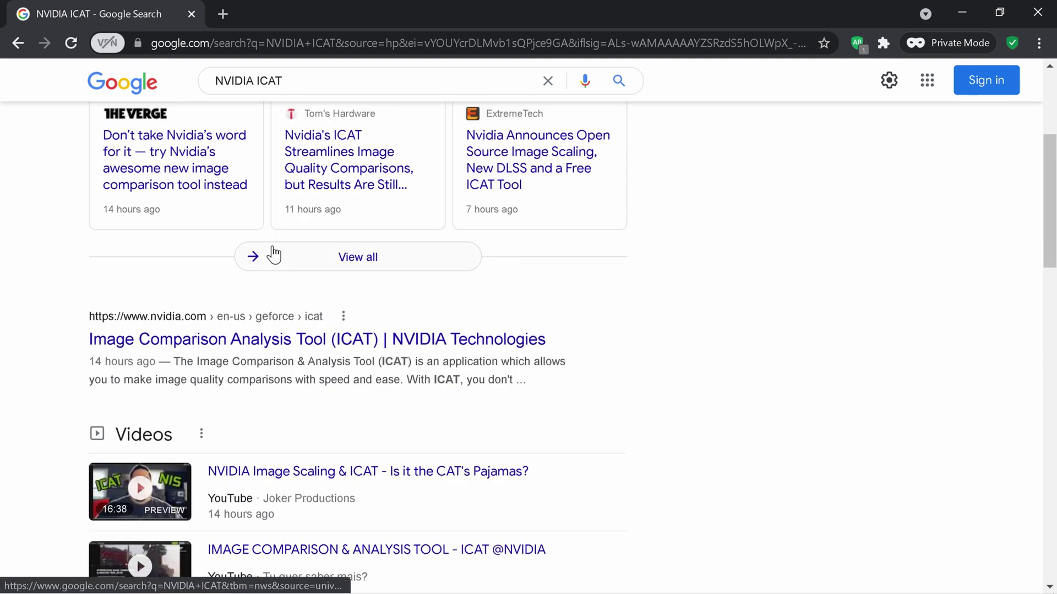
{"action": "left_click", "coordinate": [257, 341]}
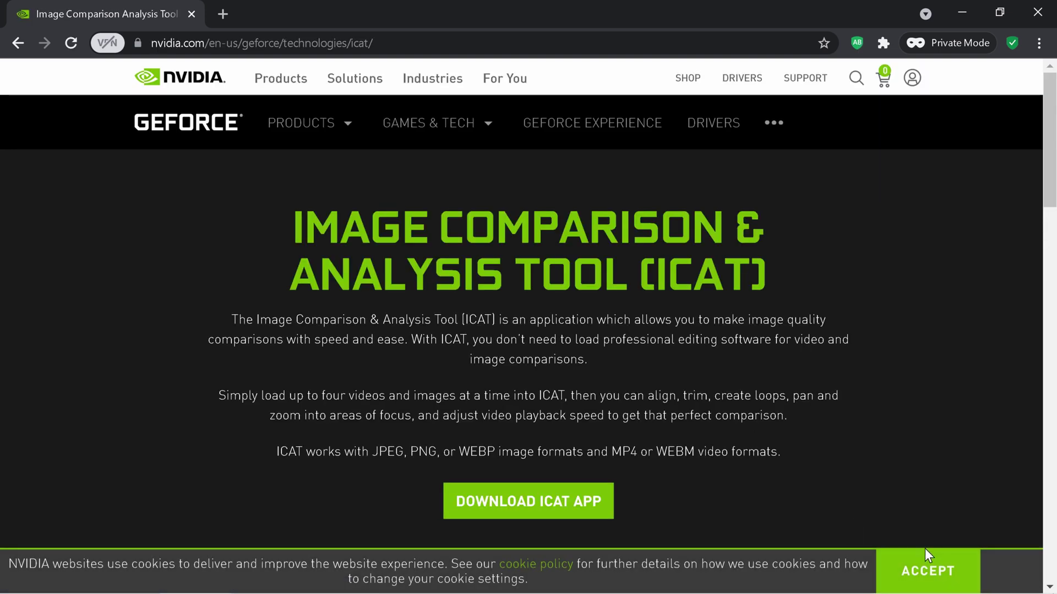
Accept the cookie banner, download the ICAT-0.2.9.exe installer and run it
{"action": "left_click", "coordinate": [925, 571]}
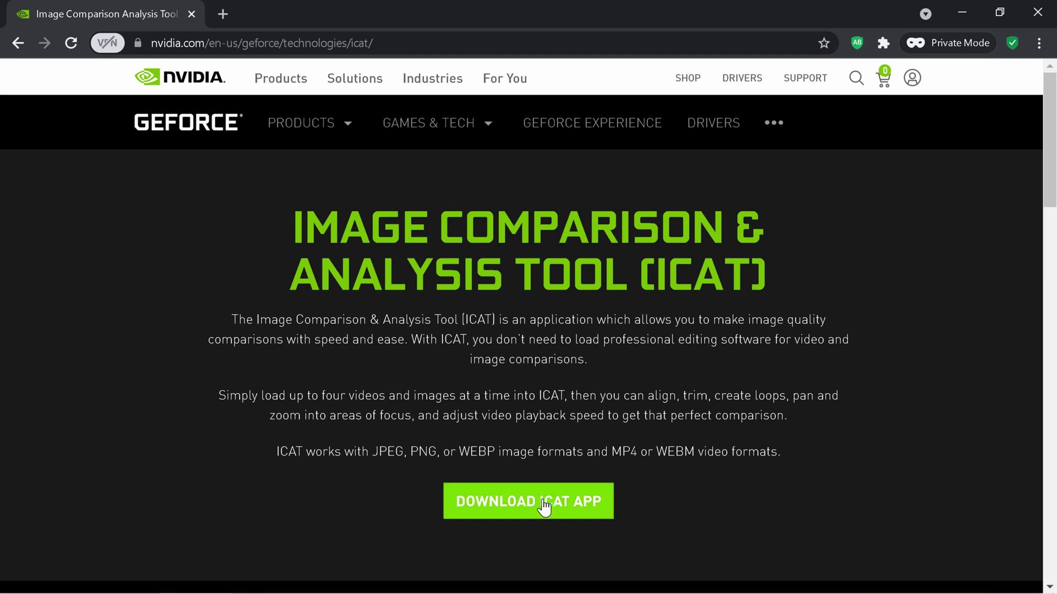
{"action": "left_click", "coordinate": [582, 511]}
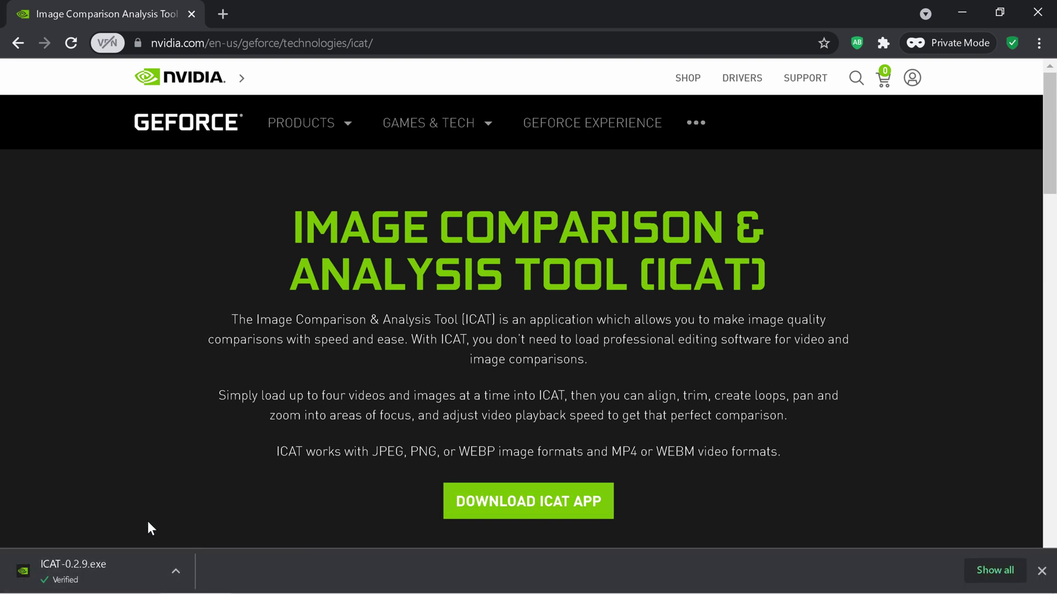
{"action": "left_click", "coordinate": [176, 571]}
{"action": "left_click", "coordinate": [192, 470]}
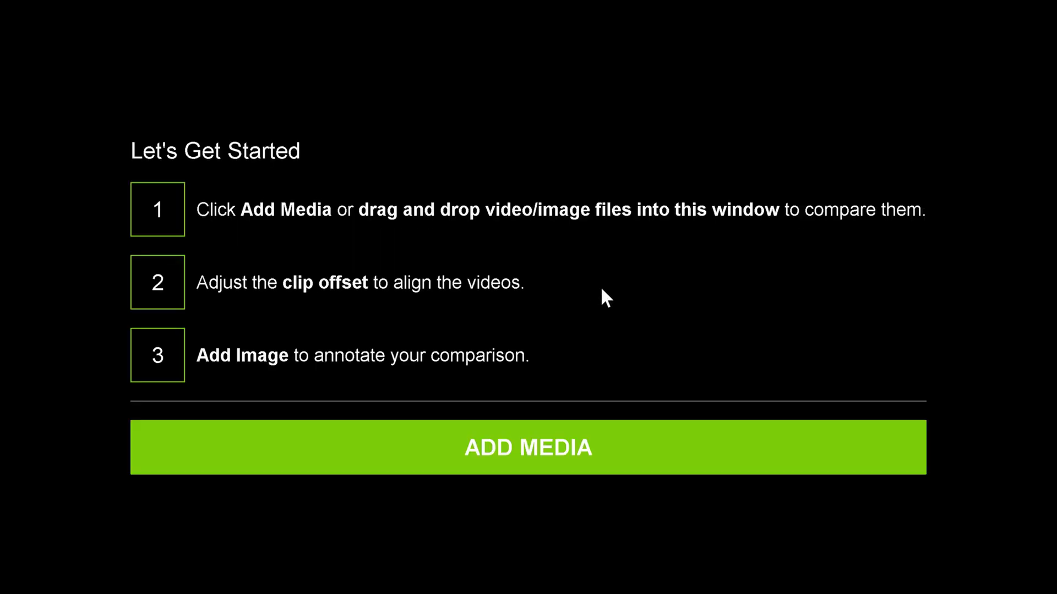
Add the NO DLSS RTX Ultra clip from the New Driver folder as media
{"action": "left_click", "coordinate": [521, 447]}
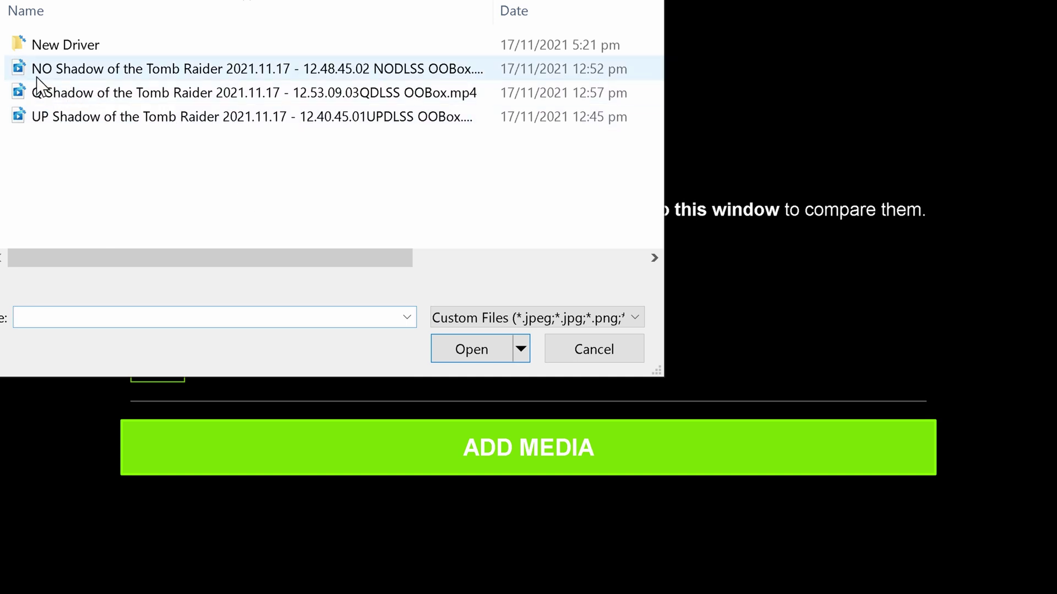
{"action": "double_click", "coordinate": [23, 42]}
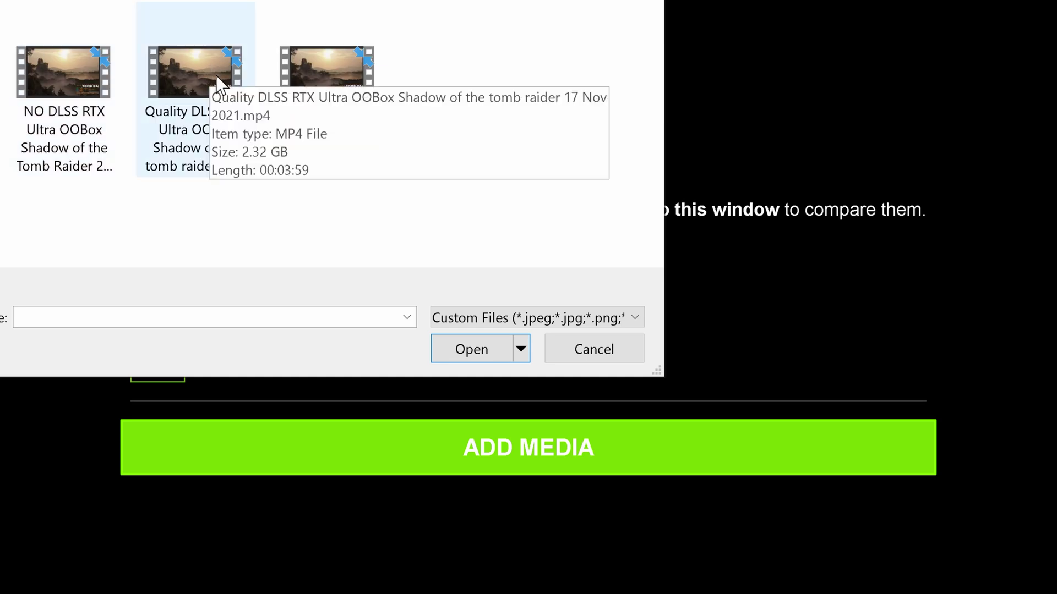
{"action": "left_click", "coordinate": [38, 54]}
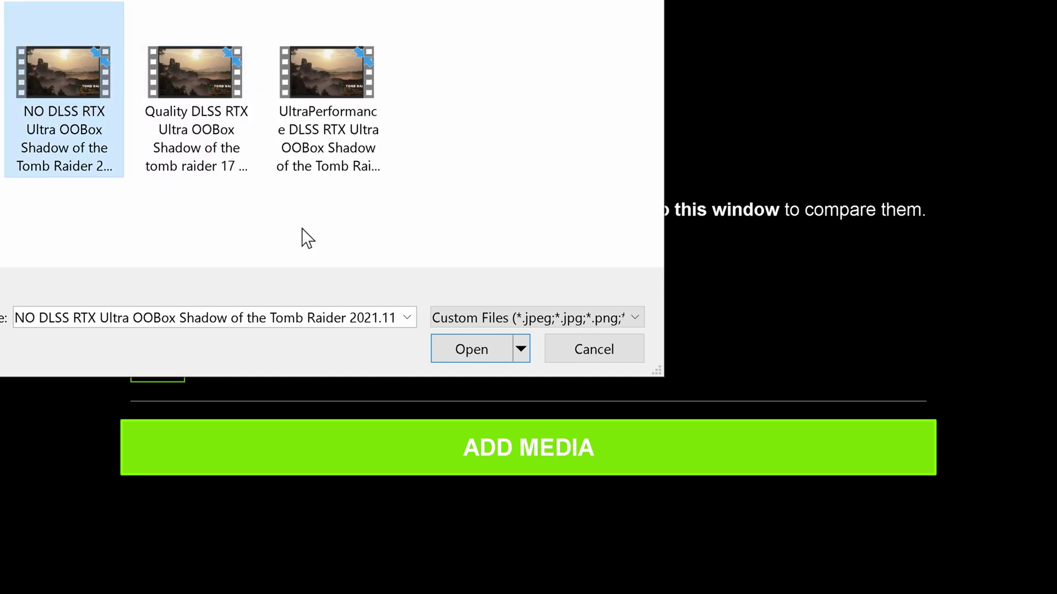
{"action": "left_click", "coordinate": [471, 350]}
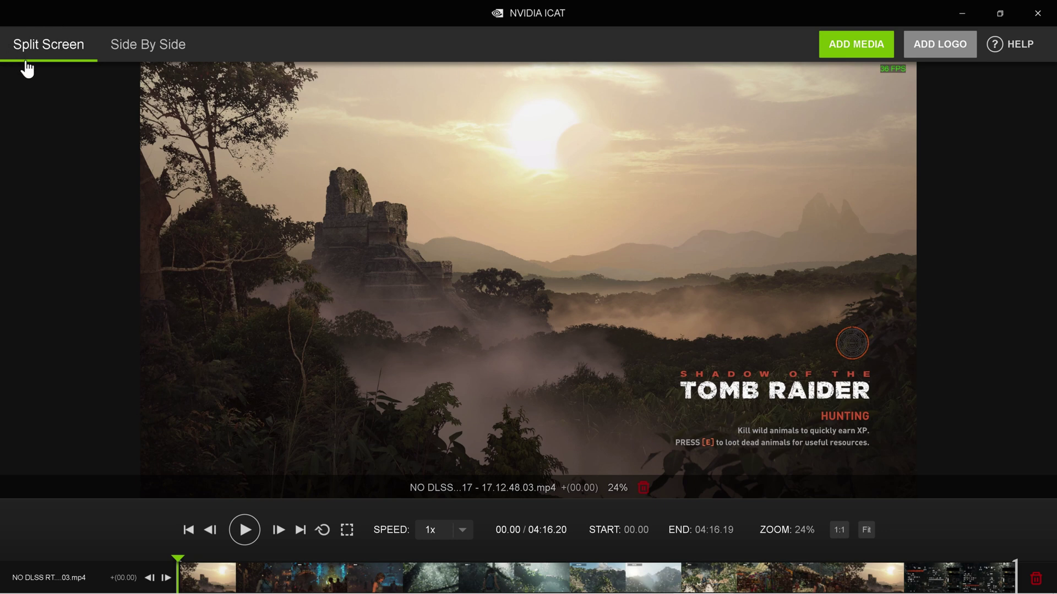
Switch to Side By Side layout and add the UltraPerformance DLSS clip
{"action": "left_click", "coordinate": [156, 54]}
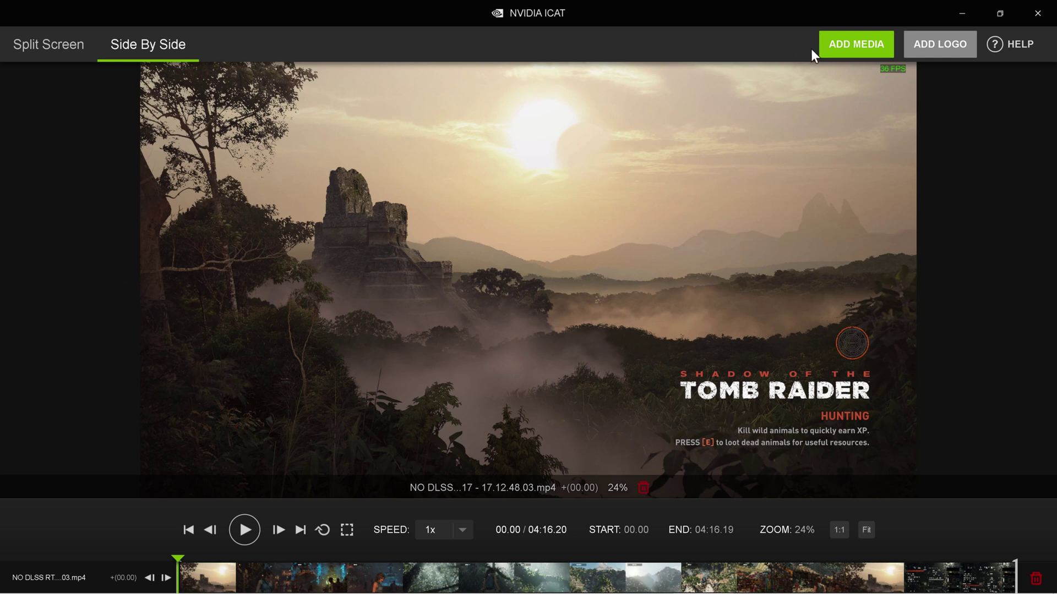
{"action": "left_click", "coordinate": [848, 46]}
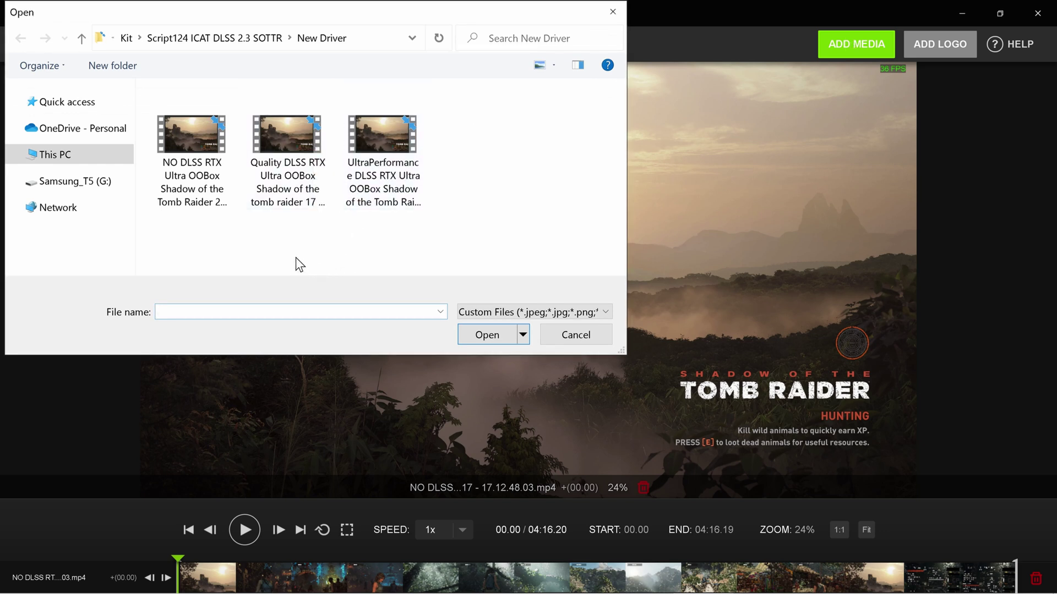
{"action": "left_click", "coordinate": [386, 153]}
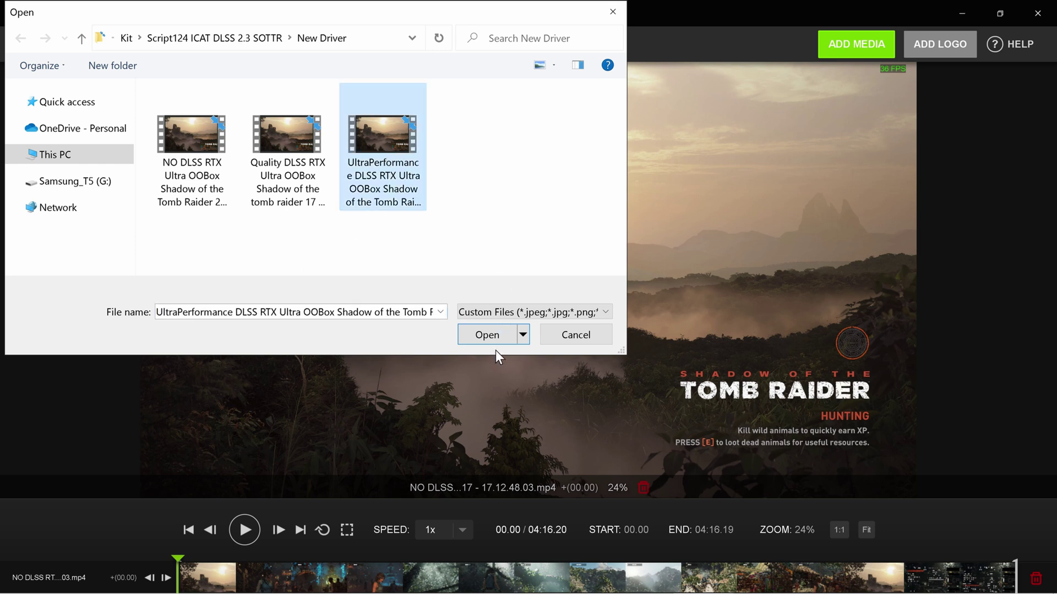
{"action": "left_click", "coordinate": [486, 336]}
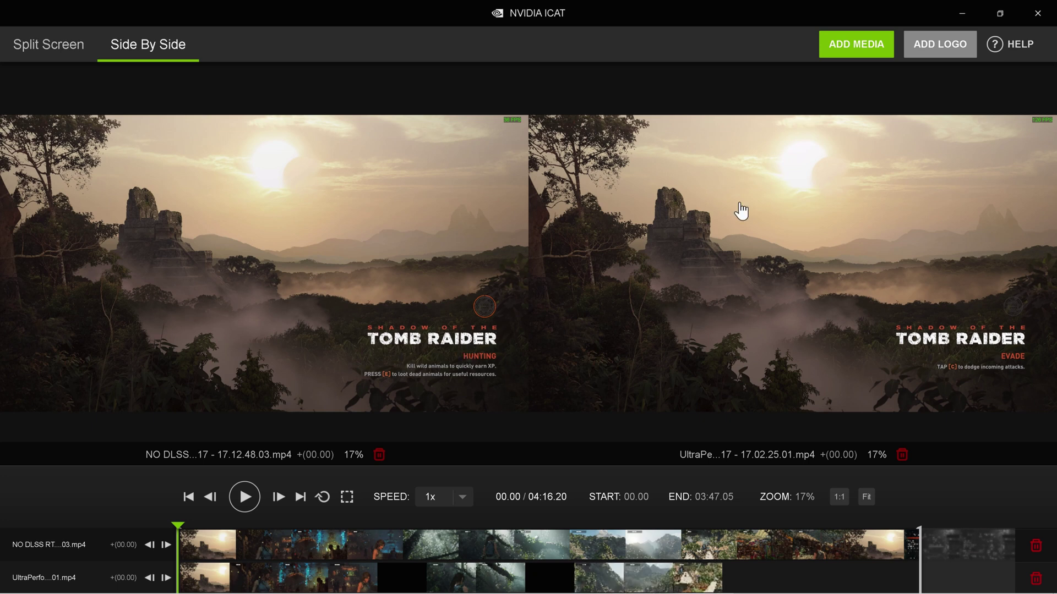
Add the Quality DLSS RTX Ultra clip as the third side-by-side video
{"action": "left_click", "coordinate": [851, 44]}
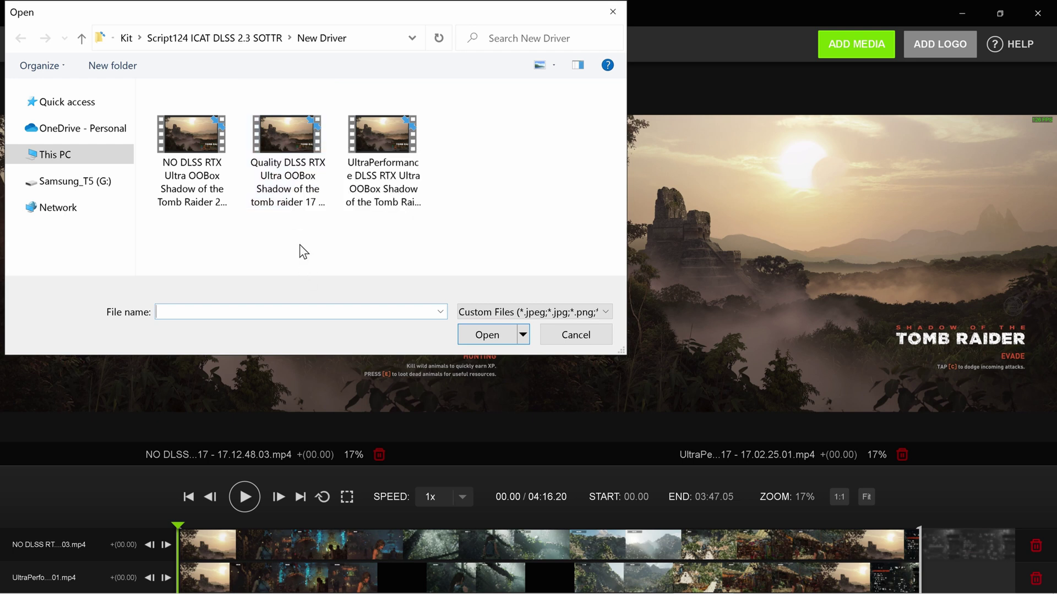
{"action": "left_click", "coordinate": [260, 122]}
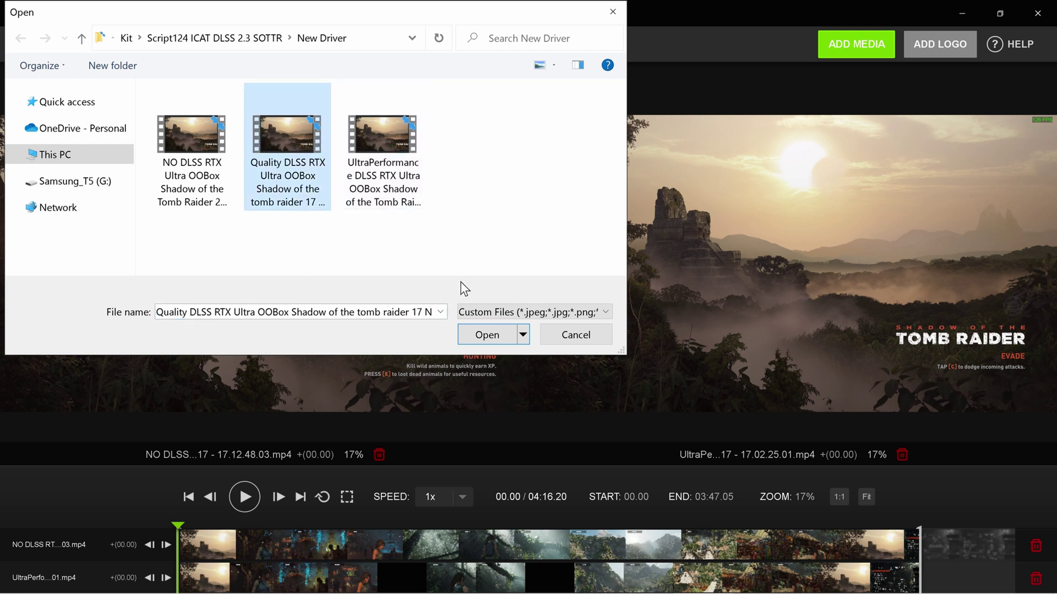
{"action": "left_click", "coordinate": [485, 333]}
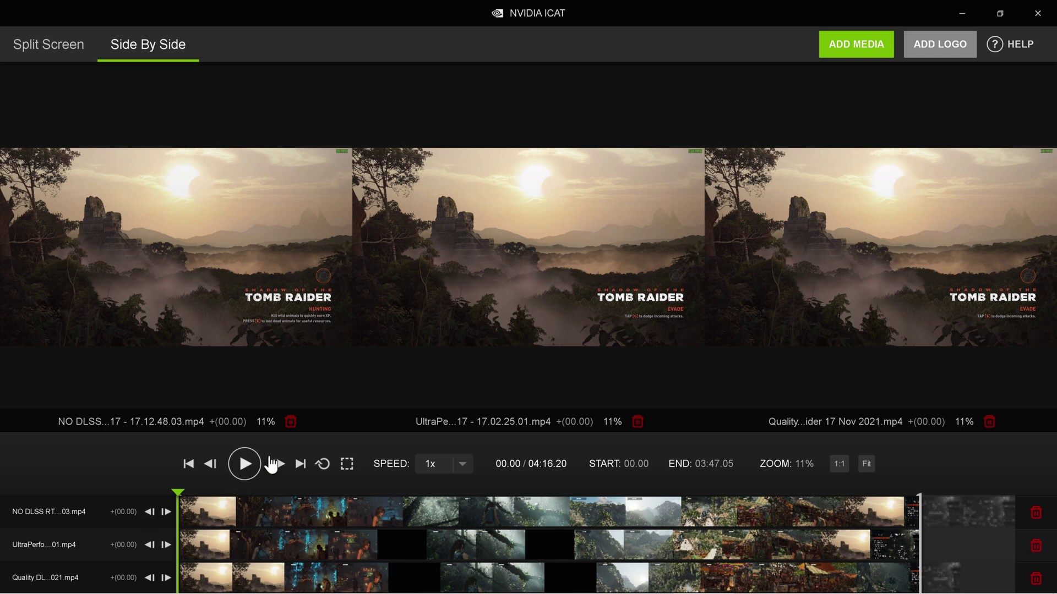
Play the three clips and pause at 17.19 in the village scene
{"action": "left_click", "coordinate": [246, 464]}
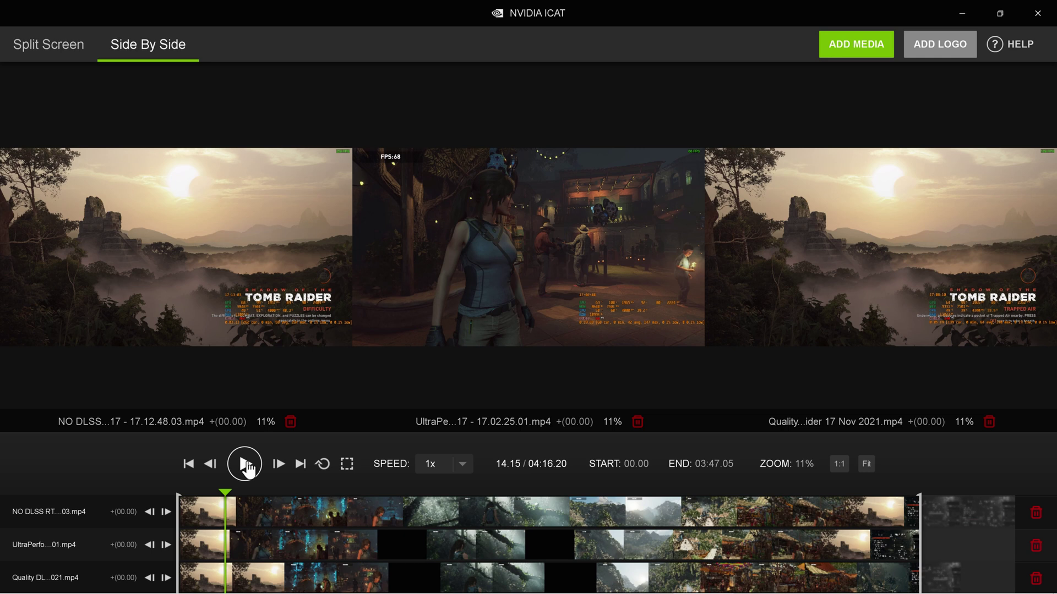
{"action": "left_click", "coordinate": [245, 466]}
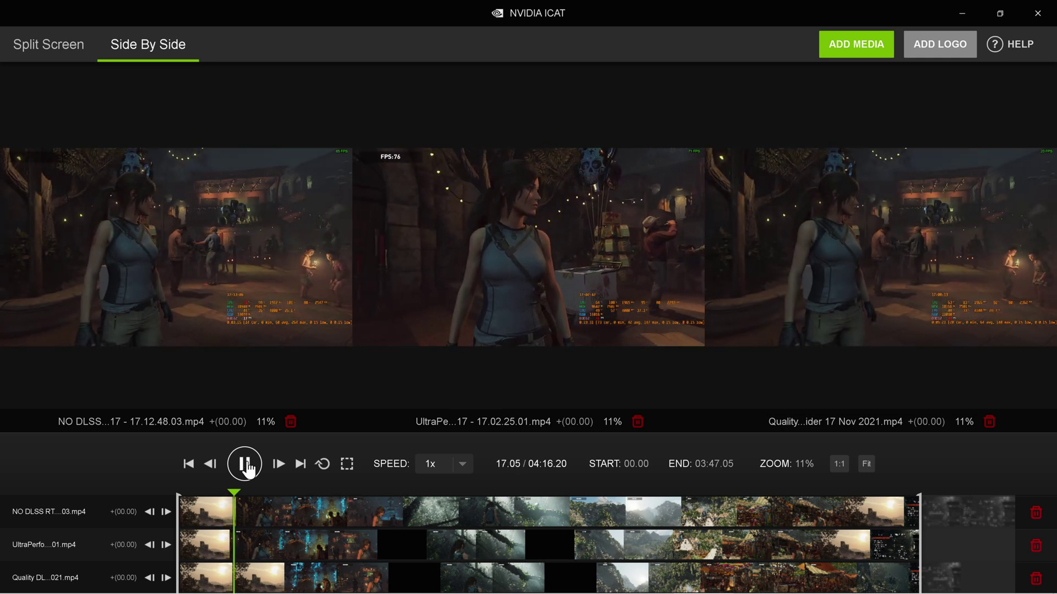
{"action": "left_click", "coordinate": [245, 466]}
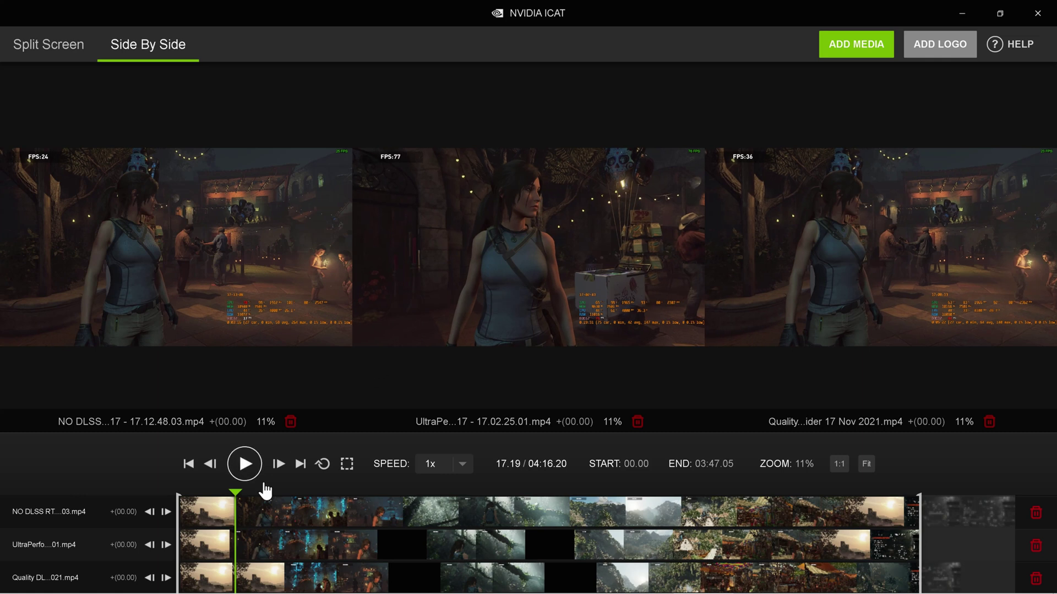
Step the UltraPerformance track's offset forward until it reads +03.12
{"action": "left_click", "coordinate": [167, 545]}
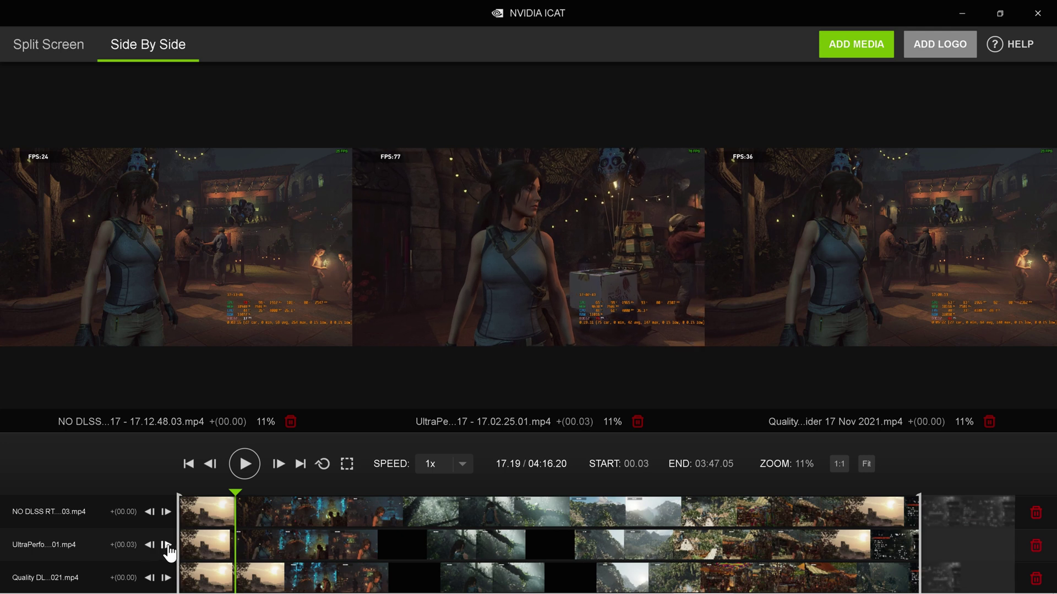
{"action": "left_click", "coordinate": [166, 545]}
{"action": "left_click", "coordinate": [167, 545]}
{"action": "left_click", "coordinate": [167, 545]}
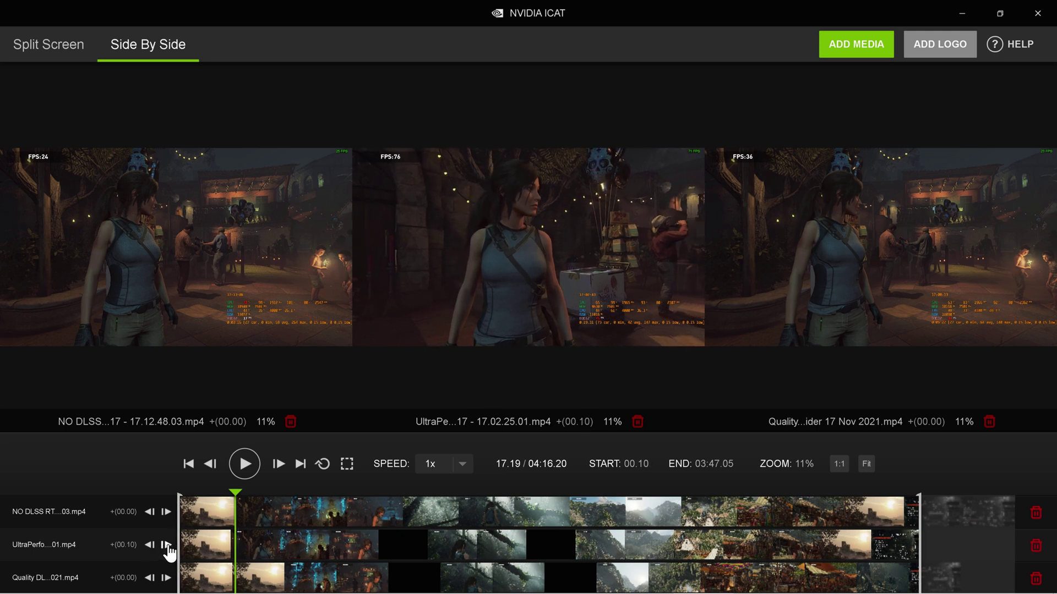
{"action": "left_click", "coordinate": [166, 545]}
{"action": "left_click", "coordinate": [167, 546]}
{"action": "left_click", "coordinate": [167, 545]}
{"action": "left_click", "coordinate": [167, 544]}
{"action": "left_click", "coordinate": [167, 546]}
{"action": "left_click", "coordinate": [166, 545]}
{"action": "left_click", "coordinate": [166, 546]}
{"action": "left_click", "coordinate": [167, 545]}
{"action": "double_click", "coordinate": [167, 545]}
{"action": "double_click", "coordinate": [166, 546]}
{"action": "double_click", "coordinate": [167, 545]}
{"action": "double_click", "coordinate": [167, 544]}
{"action": "left_click", "coordinate": [167, 545]}
{"action": "double_click", "coordinate": [168, 545]}
{"action": "left_click", "coordinate": [166, 545]}
{"action": "double_click", "coordinate": [166, 544]}
{"action": "double_click", "coordinate": [167, 544]}
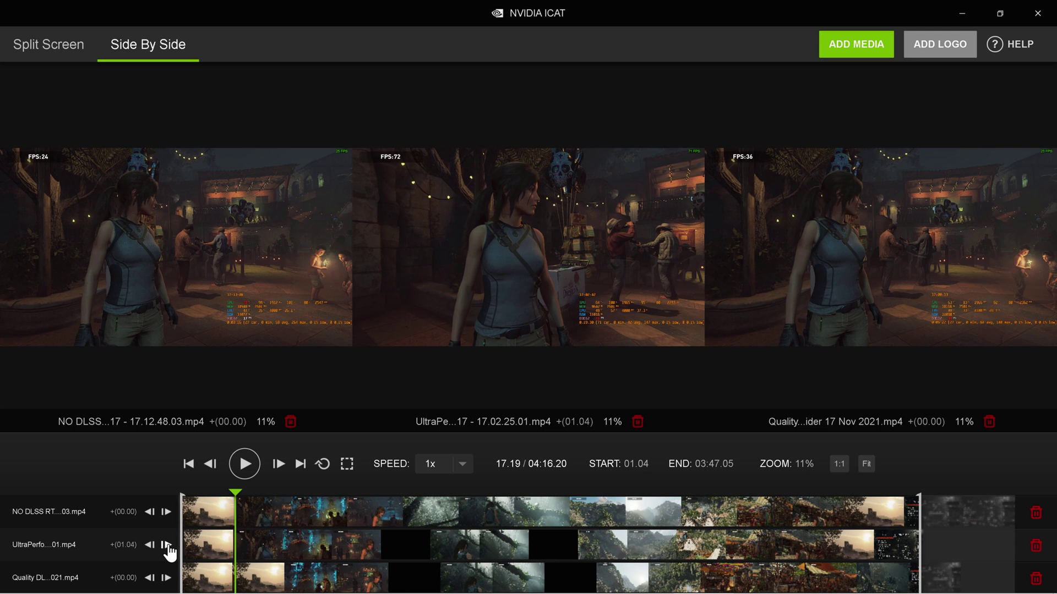
{"action": "double_click", "coordinate": [167, 545]}
{"action": "left_click", "coordinate": [166, 545]}
{"action": "double_click", "coordinate": [167, 546]}
{"action": "double_click", "coordinate": [167, 544]}
{"action": "double_click", "coordinate": [167, 545]}
{"action": "double_click", "coordinate": [167, 545]}
{"action": "left_click", "coordinate": [167, 545]}
{"action": "double_click", "coordinate": [167, 544]}
{"action": "left_click", "coordinate": [167, 546]}
{"action": "double_click", "coordinate": [167, 545]}
{"action": "left_click", "coordinate": [167, 545]}
{"action": "double_click", "coordinate": [167, 544]}
{"action": "left_click", "coordinate": [167, 545]}
{"action": "double_click", "coordinate": [167, 545]}
{"action": "double_click", "coordinate": [167, 546]}
{"action": "left_click", "coordinate": [167, 545]}
{"action": "double_click", "coordinate": [167, 545]}
{"action": "left_click", "coordinate": [167, 545]}
{"action": "double_click", "coordinate": [167, 544]}
{"action": "left_click", "coordinate": [167, 545]}
{"action": "double_click", "coordinate": [167, 546]}
{"action": "double_click", "coordinate": [167, 545]}
{"action": "double_click", "coordinate": [167, 545]}
{"action": "double_click", "coordinate": [167, 545]}
{"action": "double_click", "coordinate": [167, 545]}
{"action": "left_click", "coordinate": [167, 544]}
{"action": "double_click", "coordinate": [167, 545]}
{"action": "left_click", "coordinate": [166, 545]}
{"action": "double_click", "coordinate": [167, 545]}
{"action": "double_click", "coordinate": [166, 544]}
{"action": "double_click", "coordinate": [167, 546]}
{"action": "double_click", "coordinate": [167, 544]}
{"action": "double_click", "coordinate": [167, 545]}
{"action": "double_click", "coordinate": [167, 545]}
{"action": "double_click", "coordinate": [167, 545]}
{"action": "double_click", "coordinate": [167, 545]}
{"action": "double_click", "coordinate": [167, 546]}
{"action": "double_click", "coordinate": [167, 545]}
{"action": "left_click", "coordinate": [168, 545]}
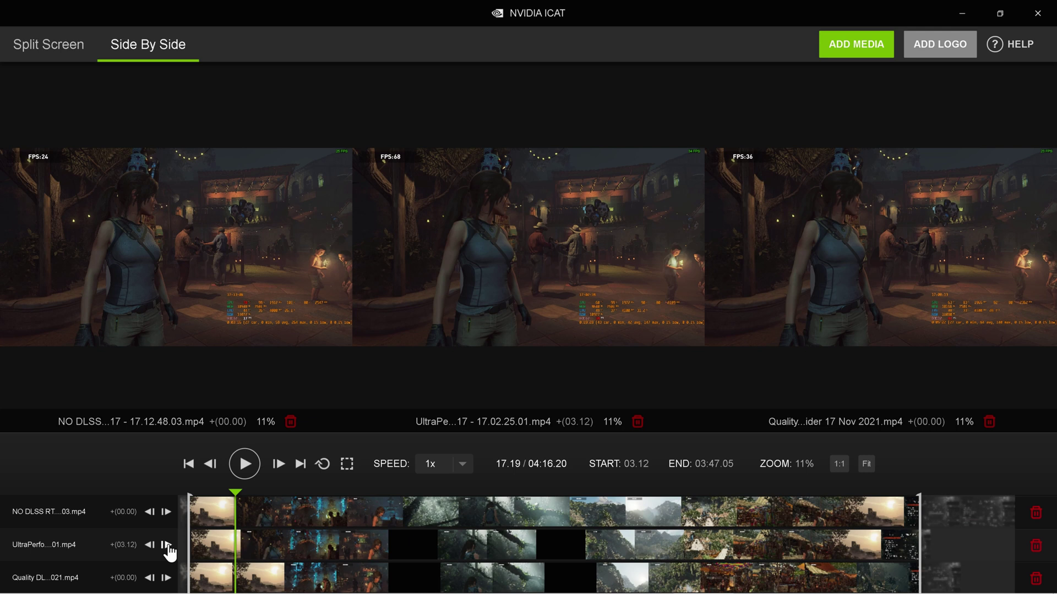
Play the synced clips and pause at 29.28 in the neon-lit plaza
{"action": "left_click", "coordinate": [245, 469]}
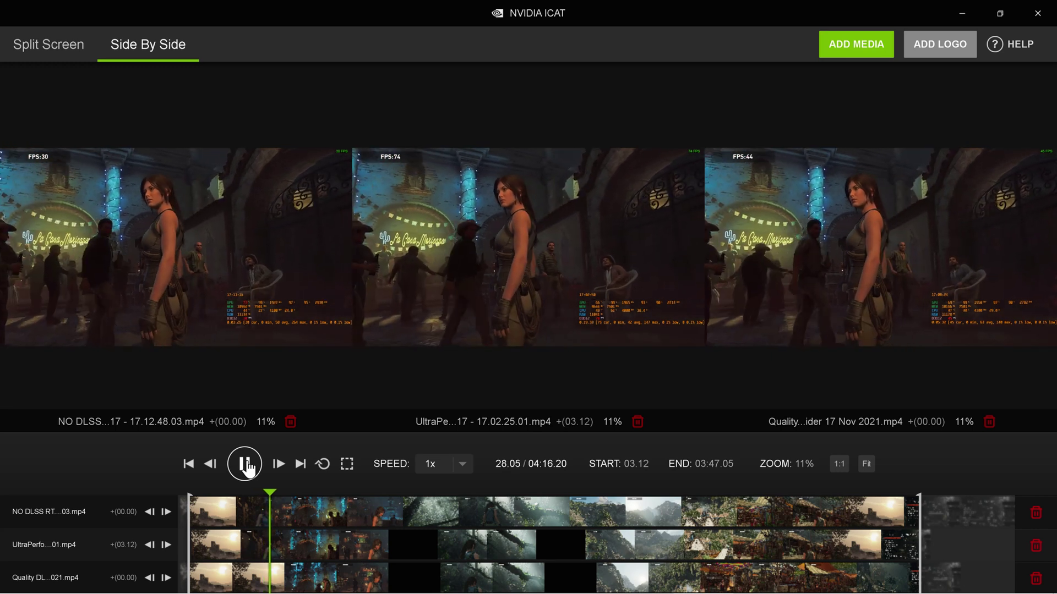
{"action": "left_click", "coordinate": [245, 465]}
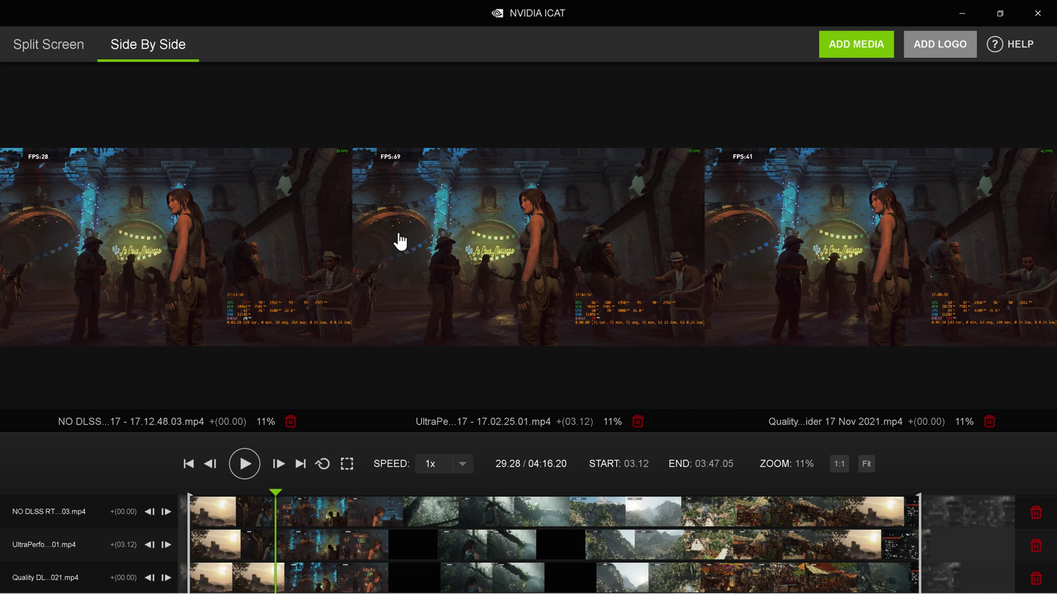
Zoom all three clips to 74% and pan to frame the FPS counters
{"action": "scroll", "coordinate": [400, 242], "scroll_direction": "up", "scroll_amount": 5}
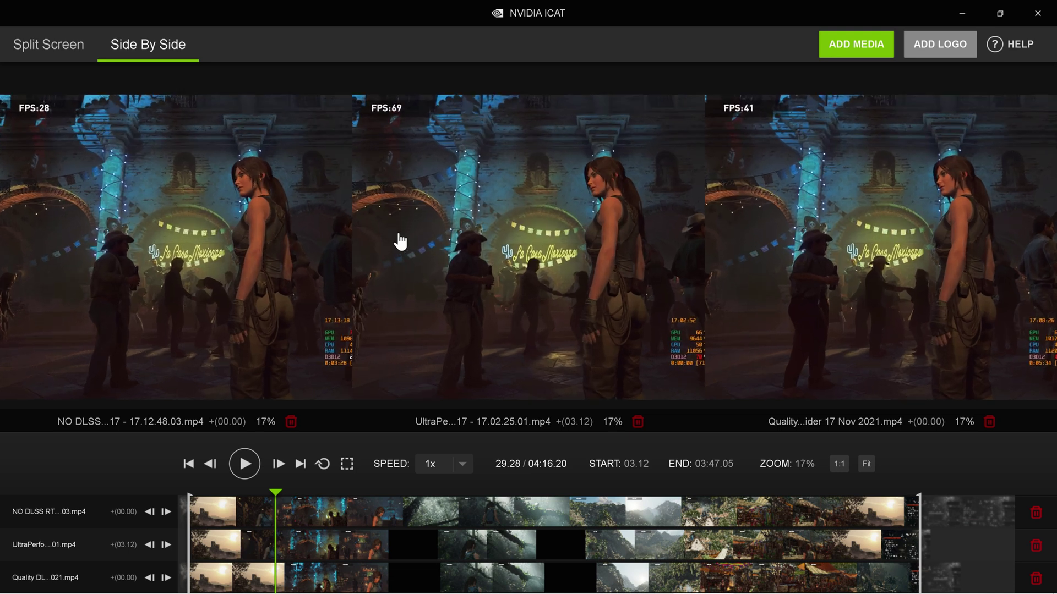
{"action": "scroll", "coordinate": [401, 241], "scroll_direction": "up", "scroll_amount": 4}
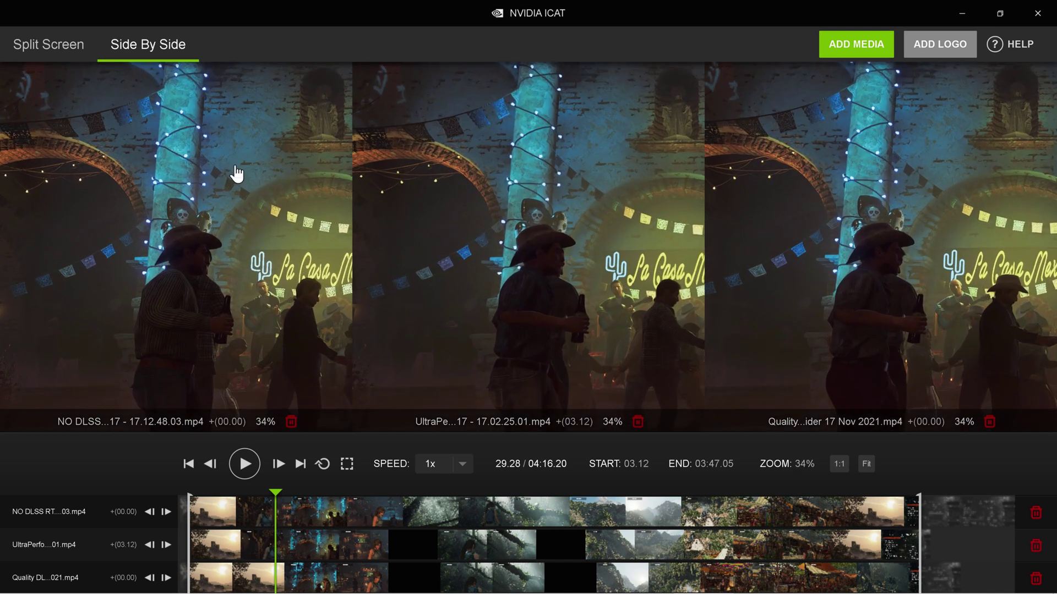
{"action": "left_click_drag", "start_coordinate": [237, 174], "coordinate": [338, 413]}
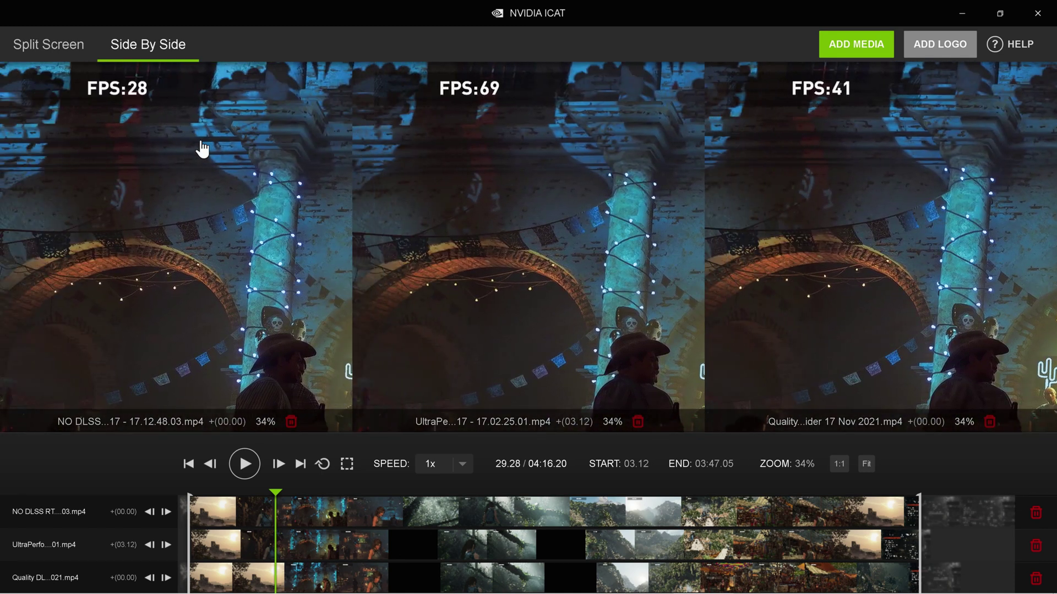
{"action": "scroll", "coordinate": [170, 141], "scroll_direction": "up", "scroll_amount": 5}
{"action": "left_click_drag", "start_coordinate": [128, 138], "coordinate": [193, 333]}
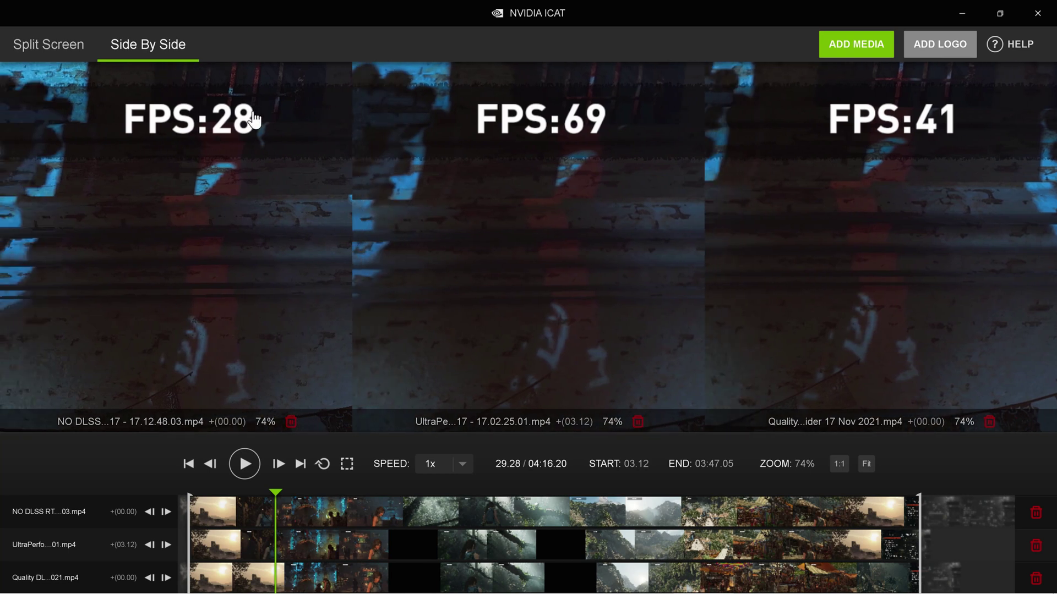
{"action": "left_click_drag", "start_coordinate": [225, 211], "coordinate": [209, 223]}
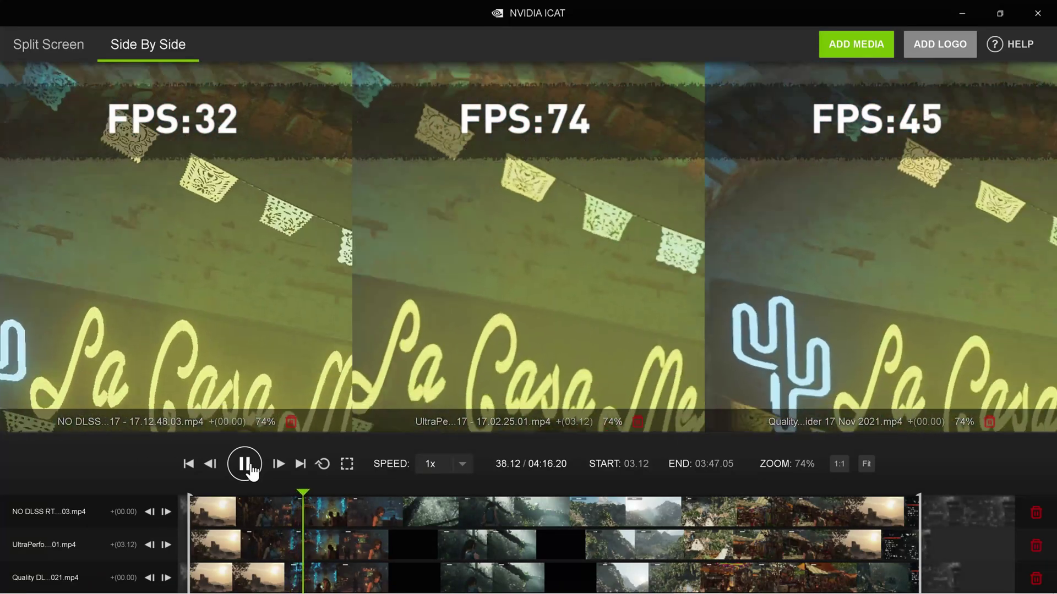
Pause on the paper banners and step all three clips back eight frames
{"action": "left_click", "coordinate": [247, 464]}
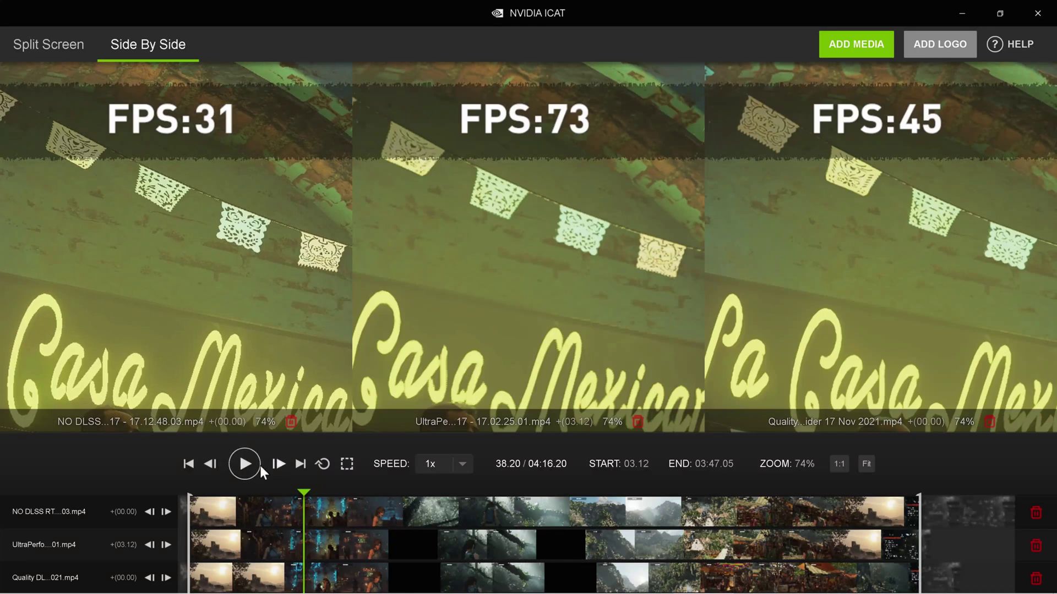
{"action": "left_click", "coordinate": [212, 468]}
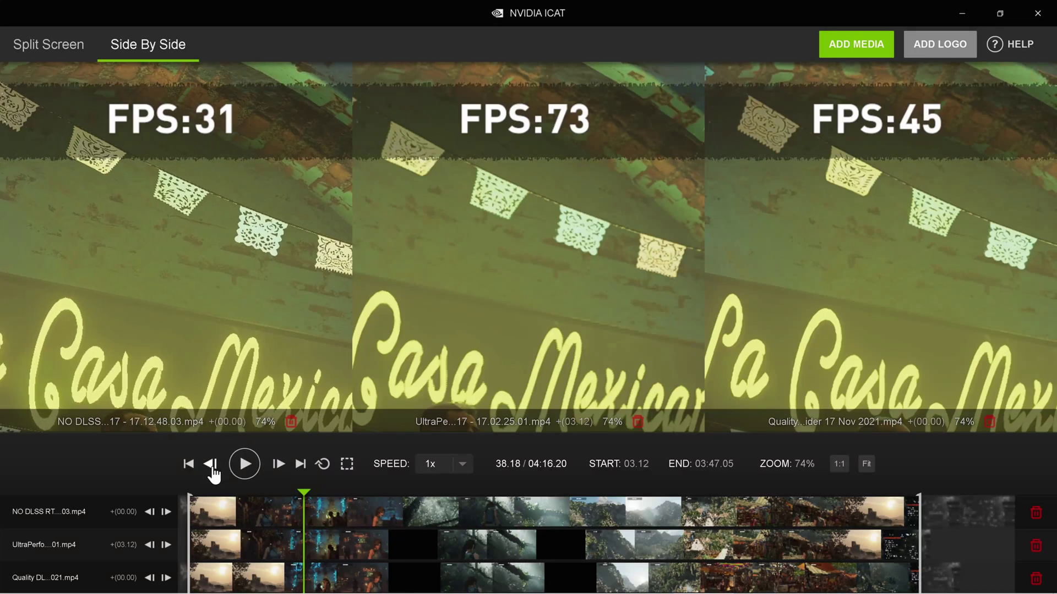
{"action": "left_click", "coordinate": [213, 468]}
{"action": "left_click", "coordinate": [211, 468]}
{"action": "left_click", "coordinate": [212, 468]}
{"action": "left_click", "coordinate": [213, 469]}
{"action": "left_click", "coordinate": [213, 469]}
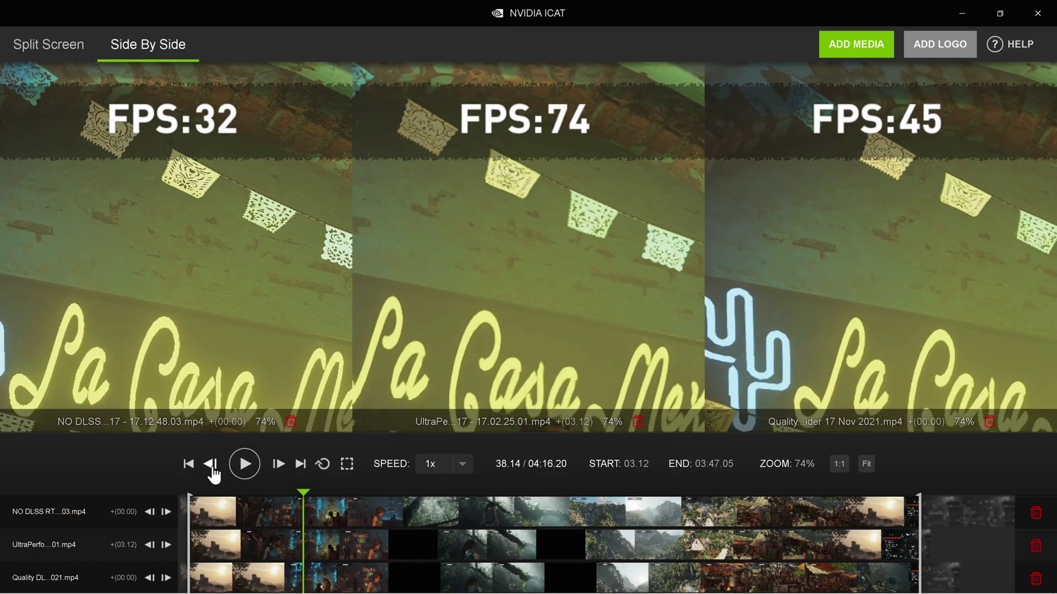
{"action": "left_click", "coordinate": [213, 469]}
{"action": "left_click", "coordinate": [213, 468]}
{"action": "left_click", "coordinate": [212, 468]}
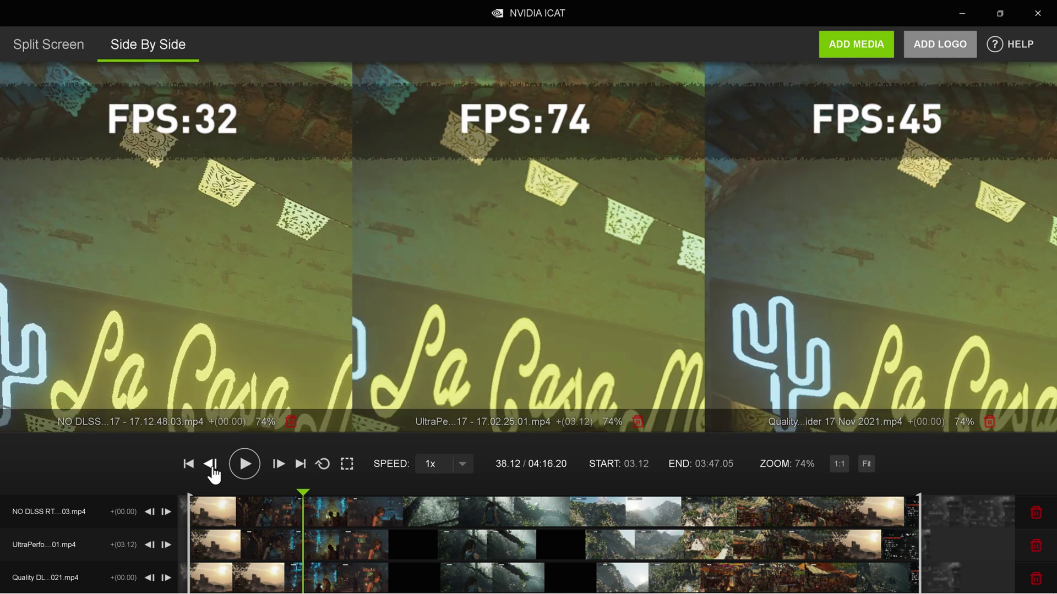
Rewind, replay briefly, then frame-step back to 37.22 showing 33, 75 and 47 FPS
{"action": "left_click_drag", "start_coordinate": [303, 490], "coordinate": [296, 490]}
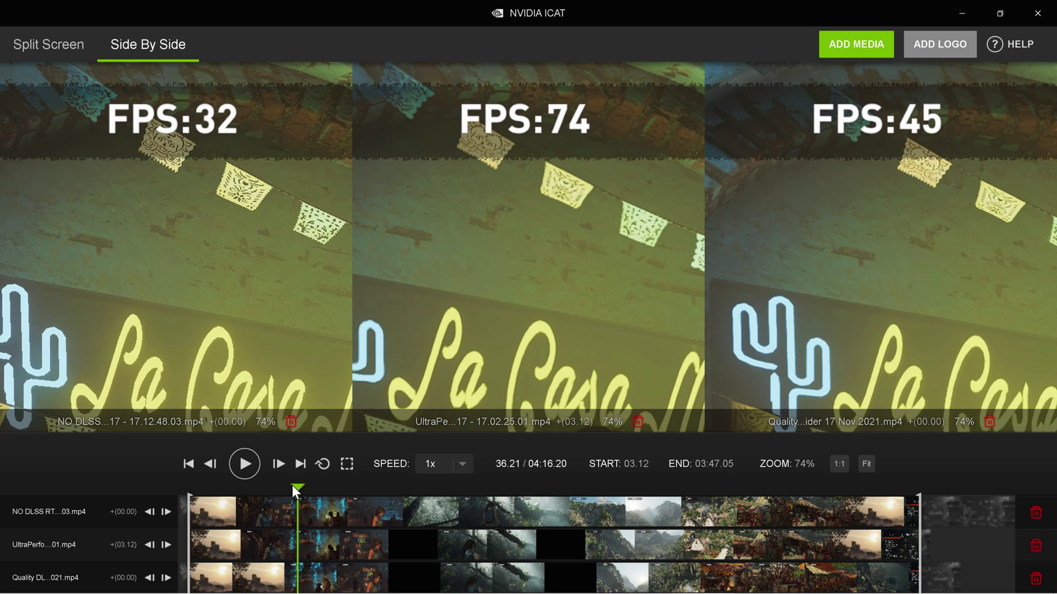
{"action": "left_click", "coordinate": [246, 465]}
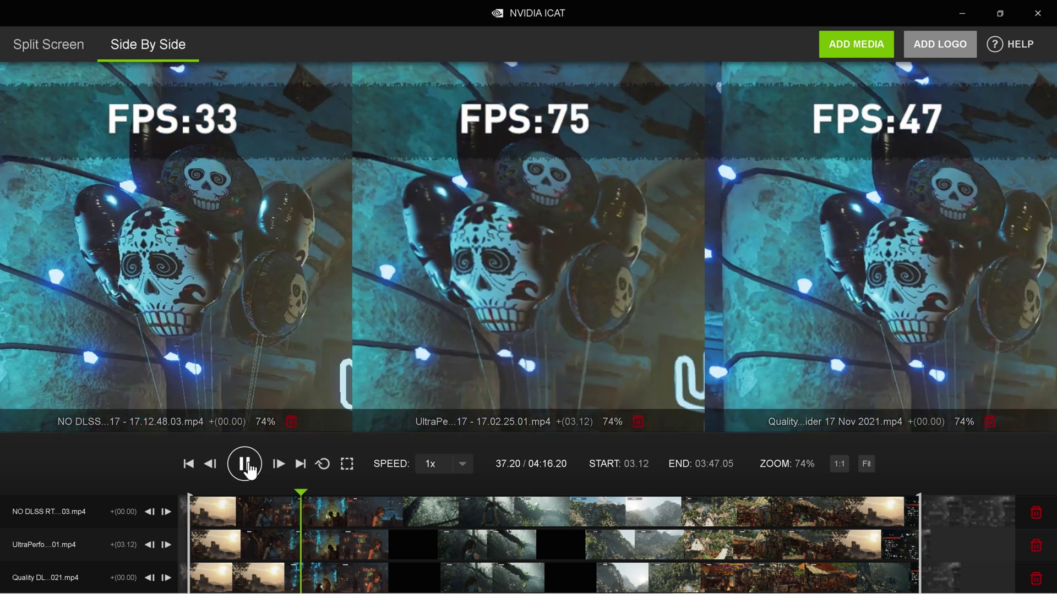
{"action": "left_click", "coordinate": [246, 466]}
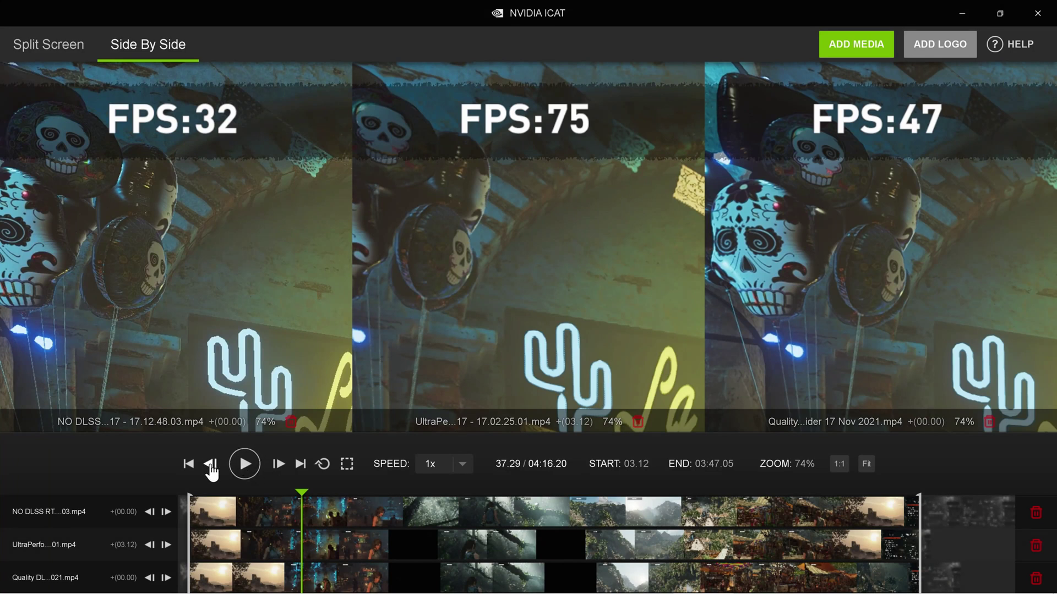
{"action": "left_click", "coordinate": [211, 469]}
{"action": "left_click", "coordinate": [210, 470]}
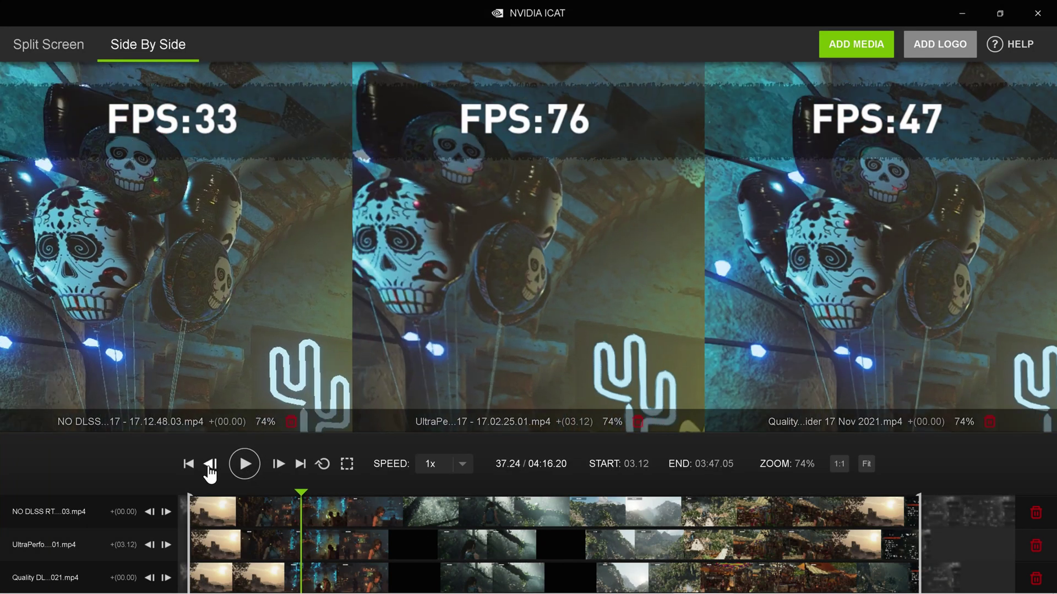
{"action": "left_click", "coordinate": [210, 468]}
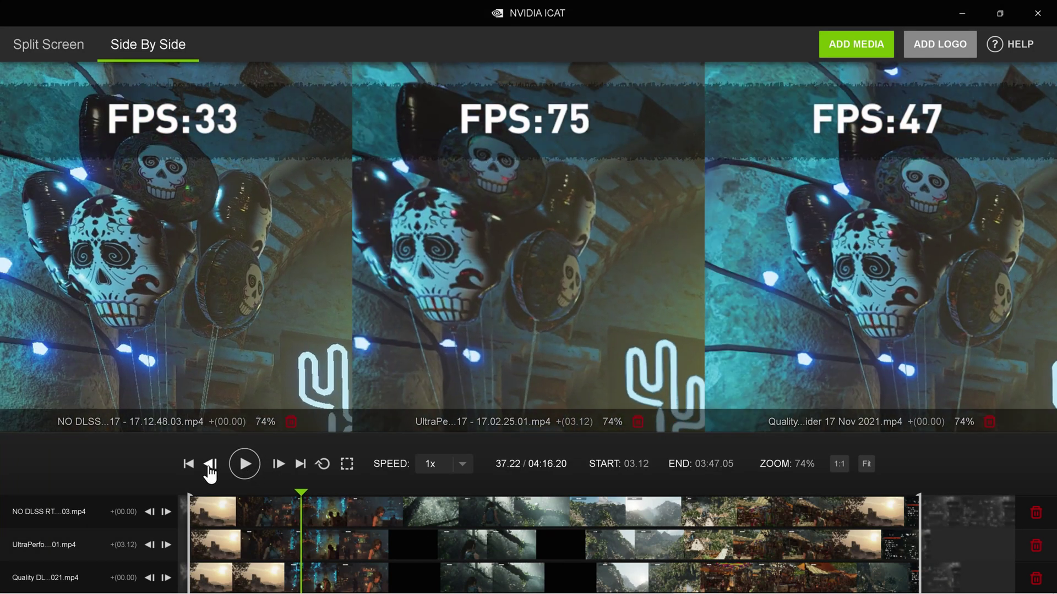
{"action": "left_click", "coordinate": [210, 470]}
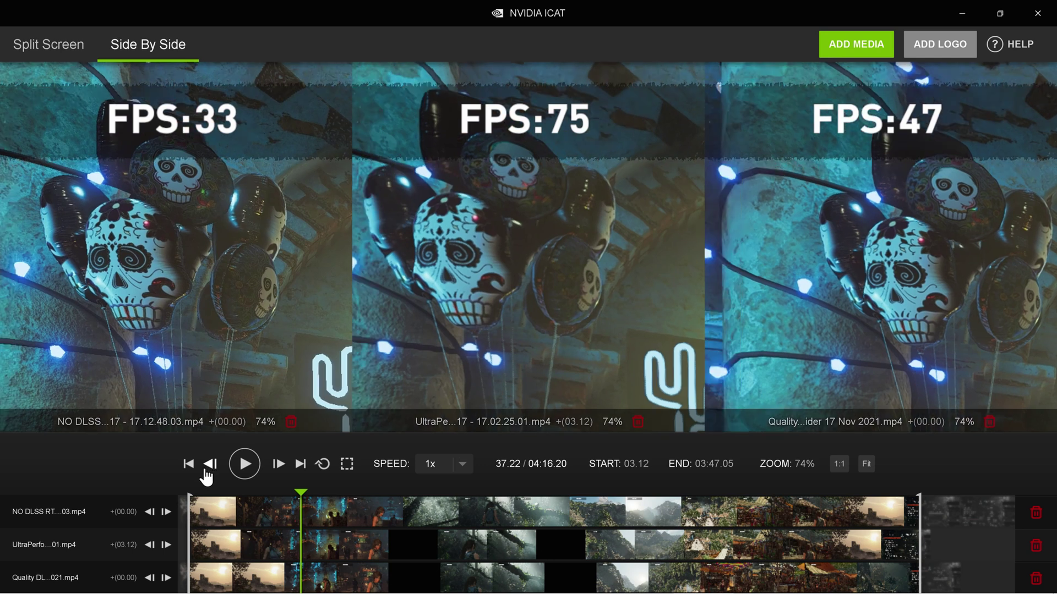